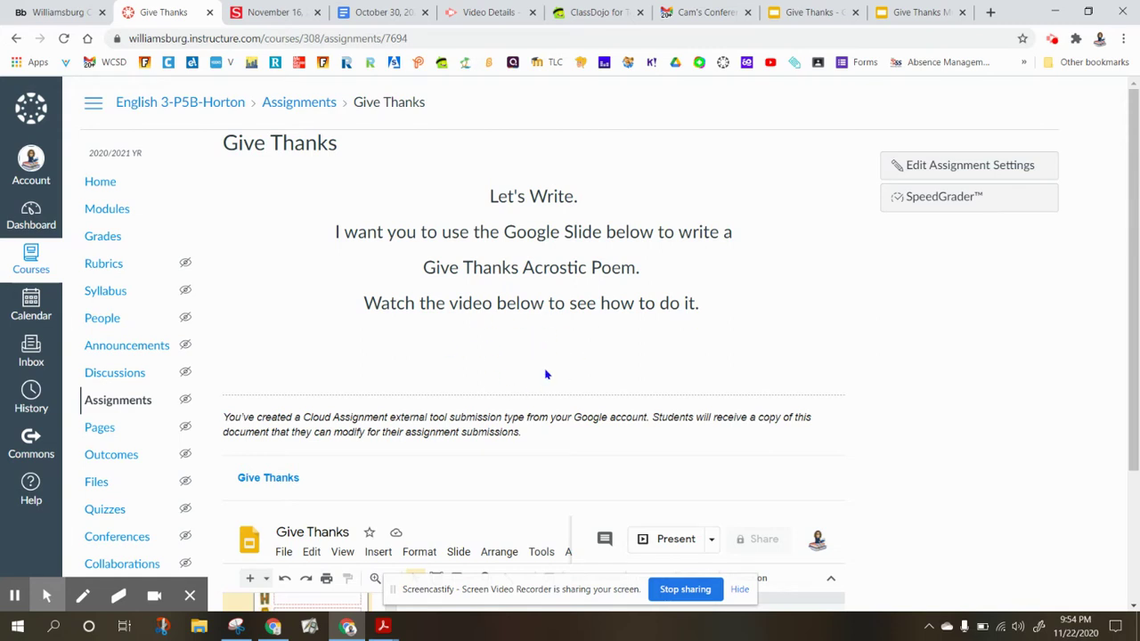
- Switch to the browser tab showing the Give Thanks acrostic slide presentation
{"action": "left_click", "coordinate": [924, 11]}
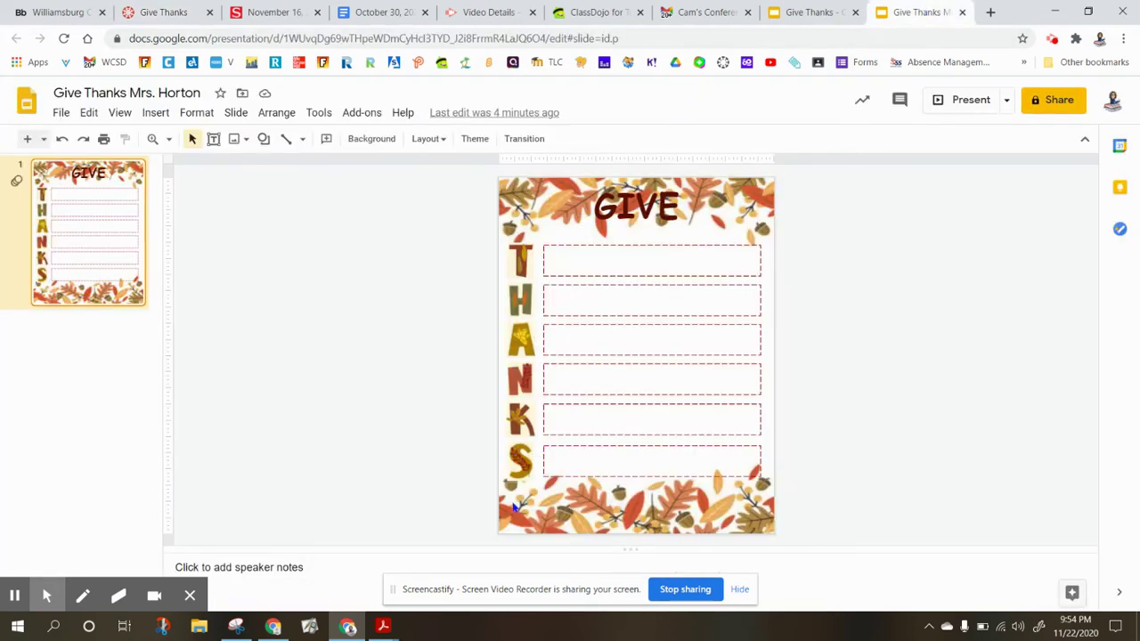
- Beside the T, enter 'Giving thanks to the turkey we are going to eat is always part of our Thanksgiving day prayer.'
{"action": "left_click", "coordinate": [570, 260]}
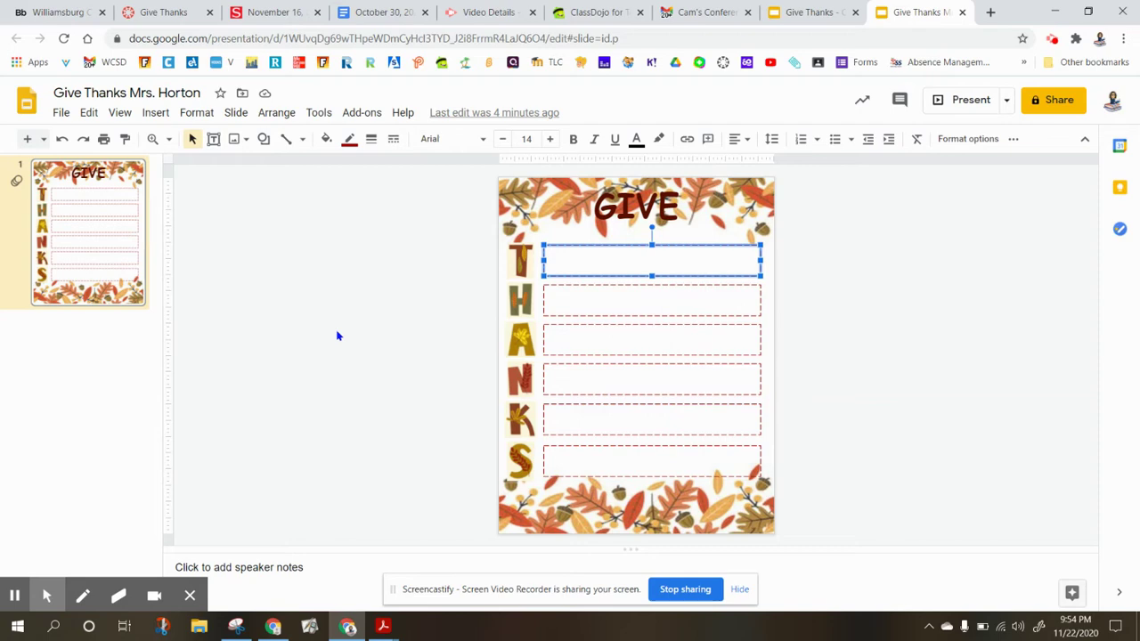
{"action": "type", "text": "Givi"}
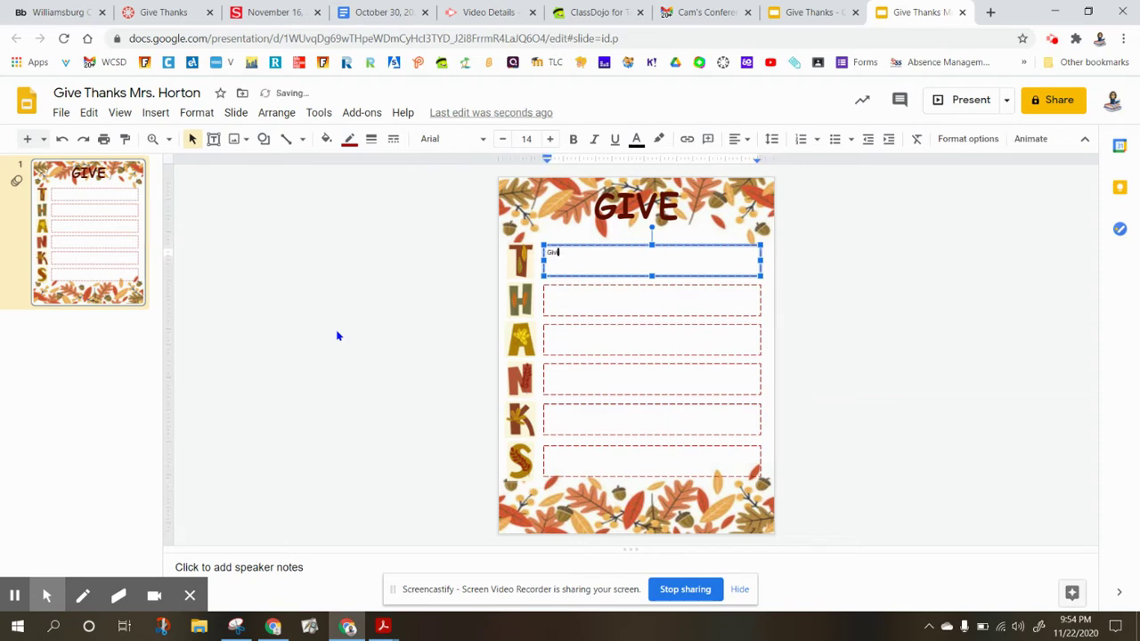
{"action": "type", "text": "ng thanks to the turkey we are going to eat is always "}
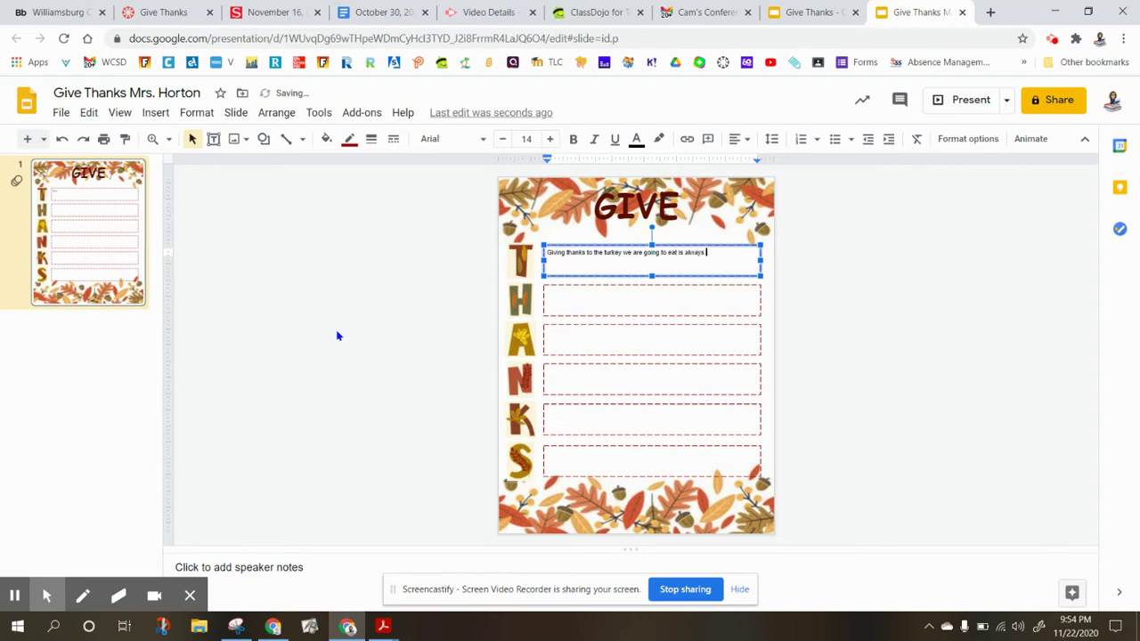
{"action": "type", "text": "part of our Thanksgiving day"}
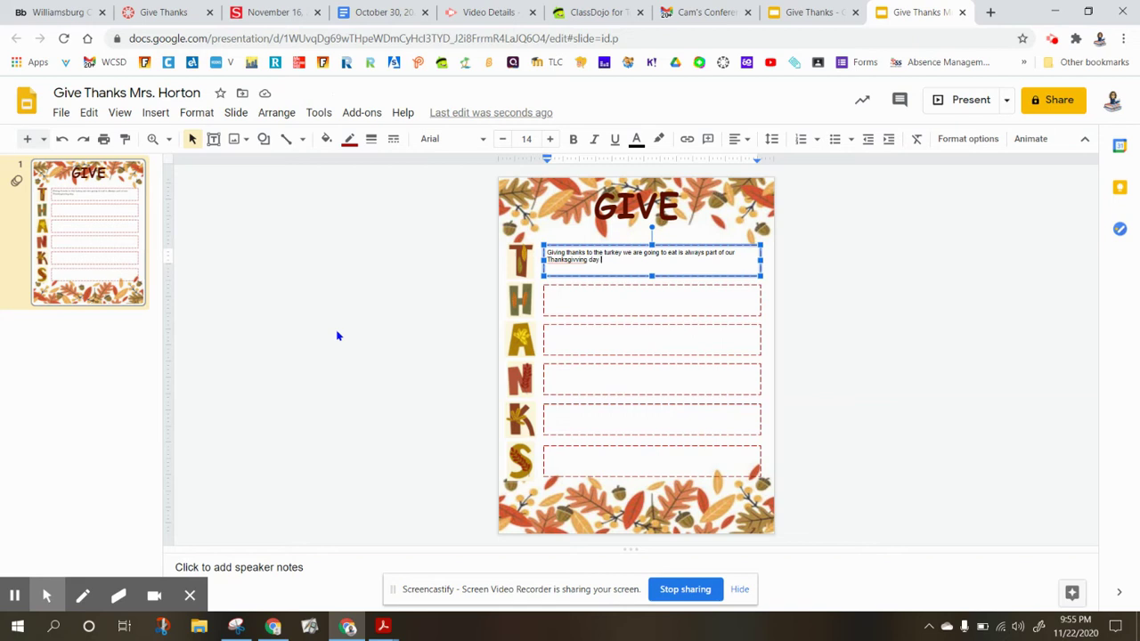
{"action": "type", "text": "prayer"}
- Correct the misspelled 'Thanksgivving' to 'Thanksgiving' using the spelling suggestion
{"action": "right_click", "coordinate": [572, 263]}
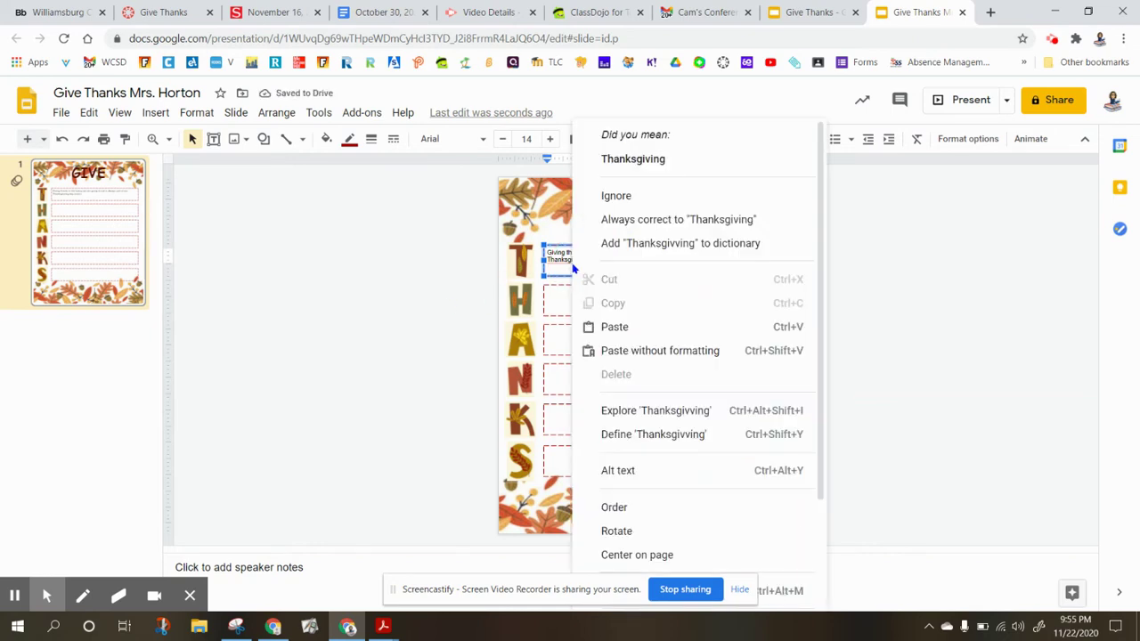
{"action": "left_click", "coordinate": [658, 158]}
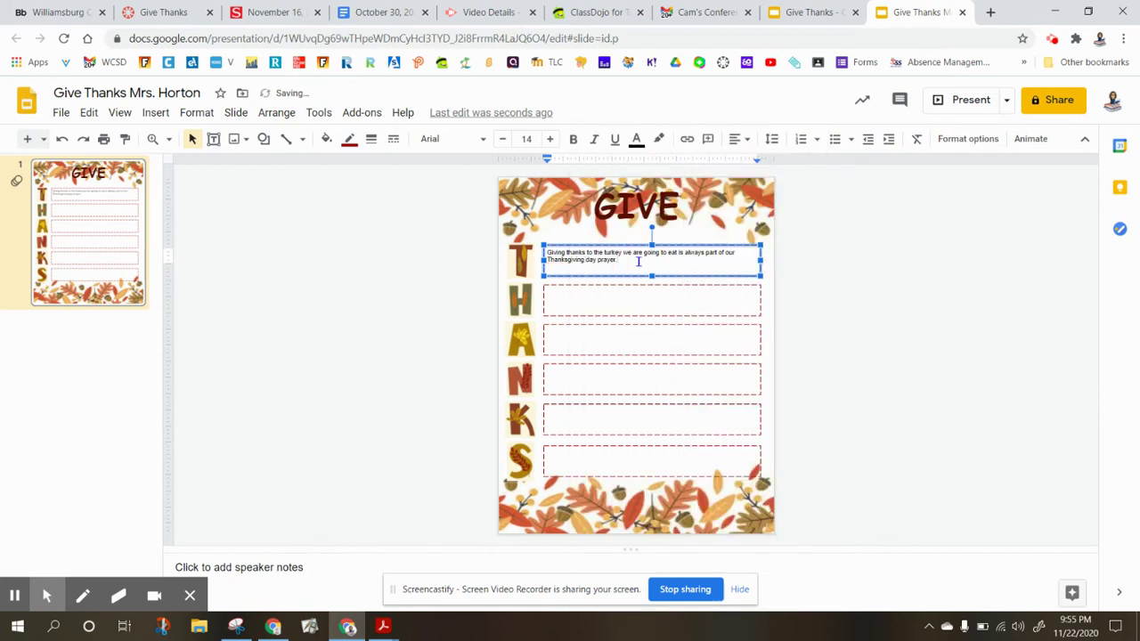
{"action": "left_click", "coordinate": [569, 299]}
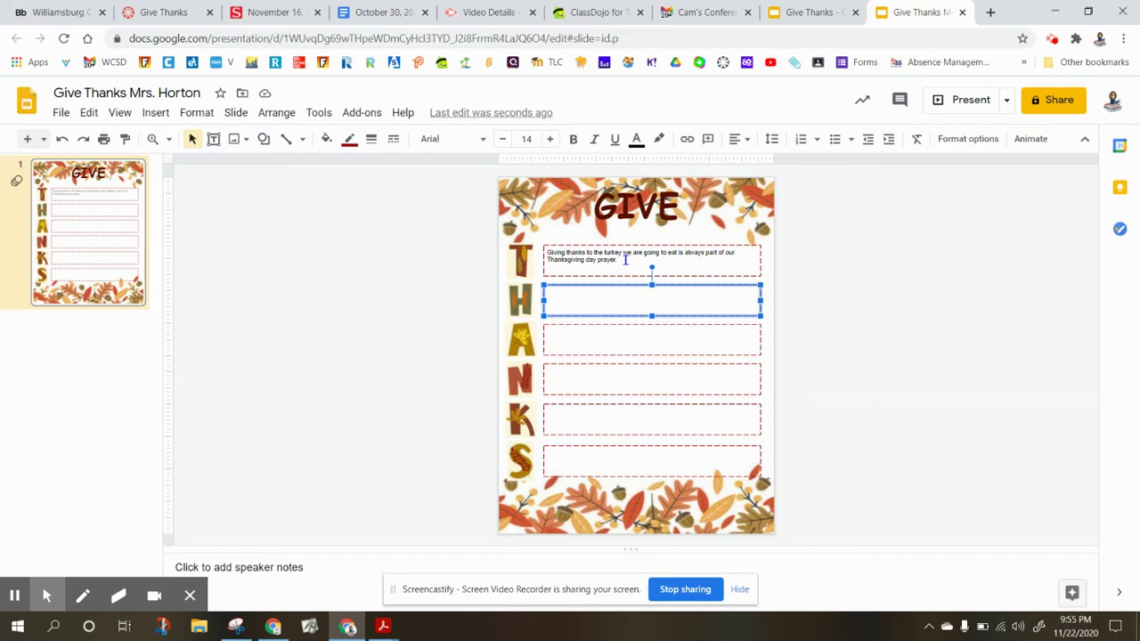
- Make the whole T sentence bold, italic and red, replacing an accidental pale colour
{"action": "left_click_drag", "start_coordinate": [624, 260], "coordinate": [542, 248]}
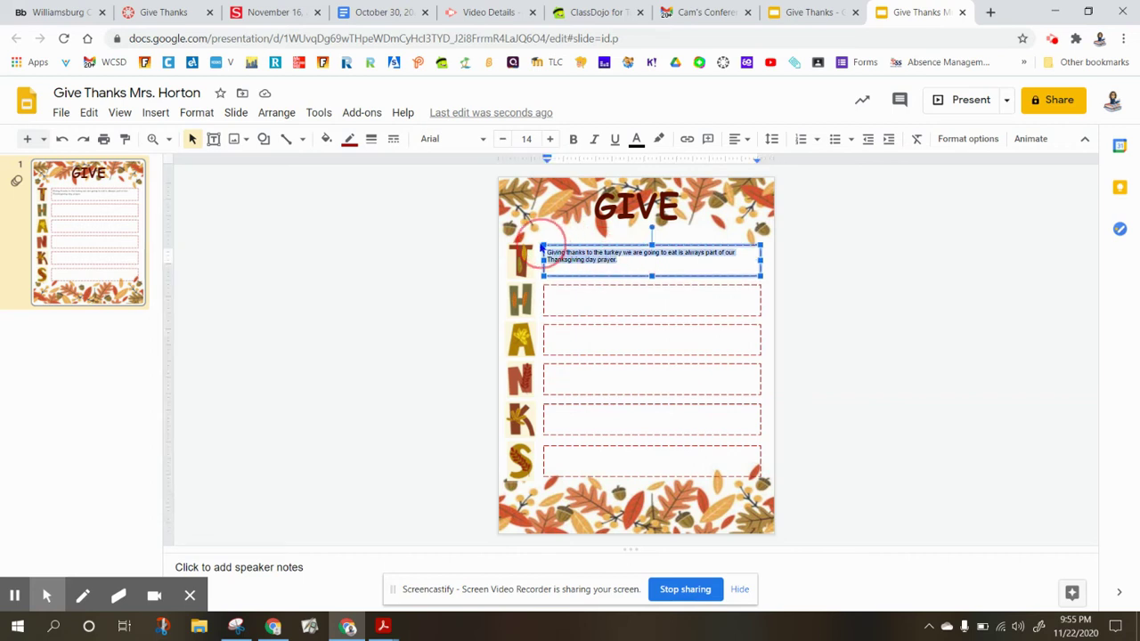
{"action": "left_click", "coordinate": [574, 142]}
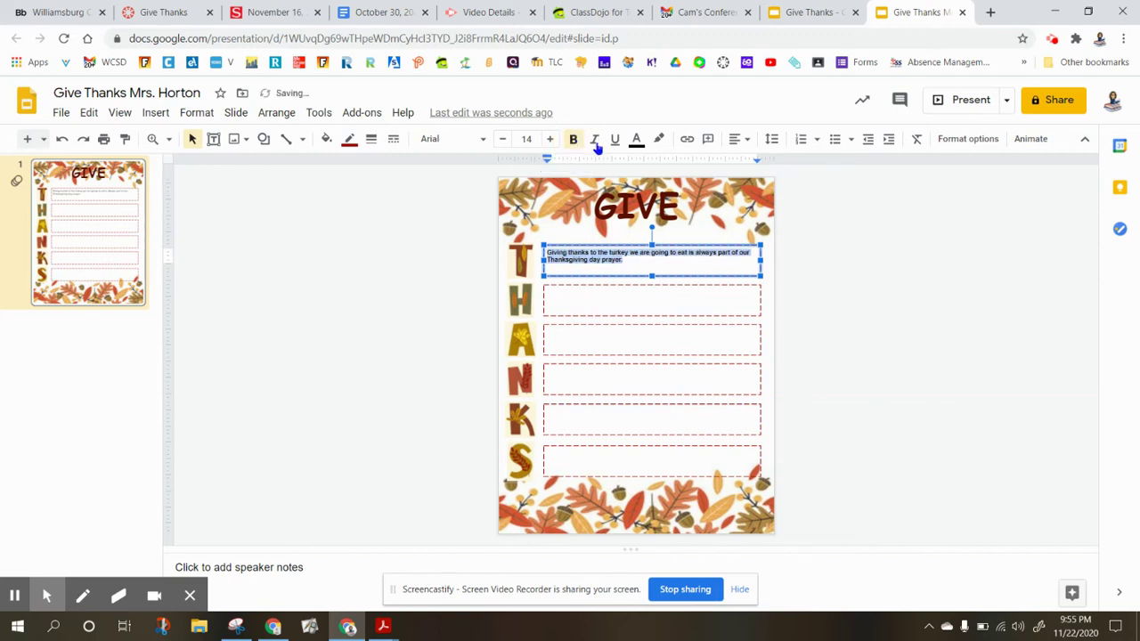
{"action": "left_click", "coordinate": [594, 140]}
{"action": "left_click", "coordinate": [637, 140]}
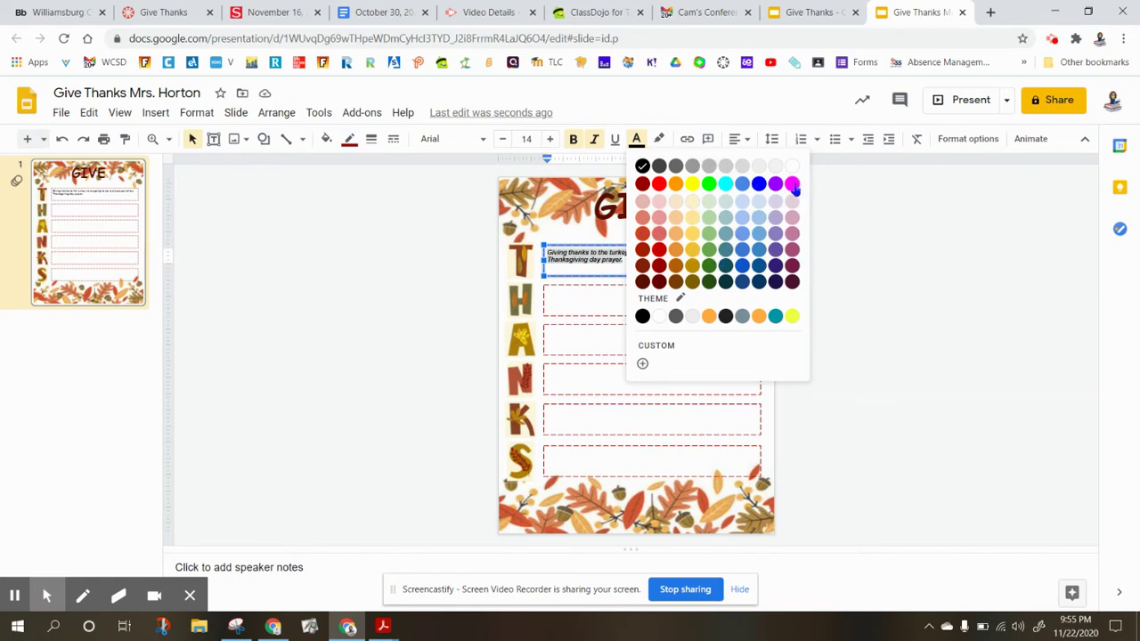
{"action": "left_click", "coordinate": [692, 217]}
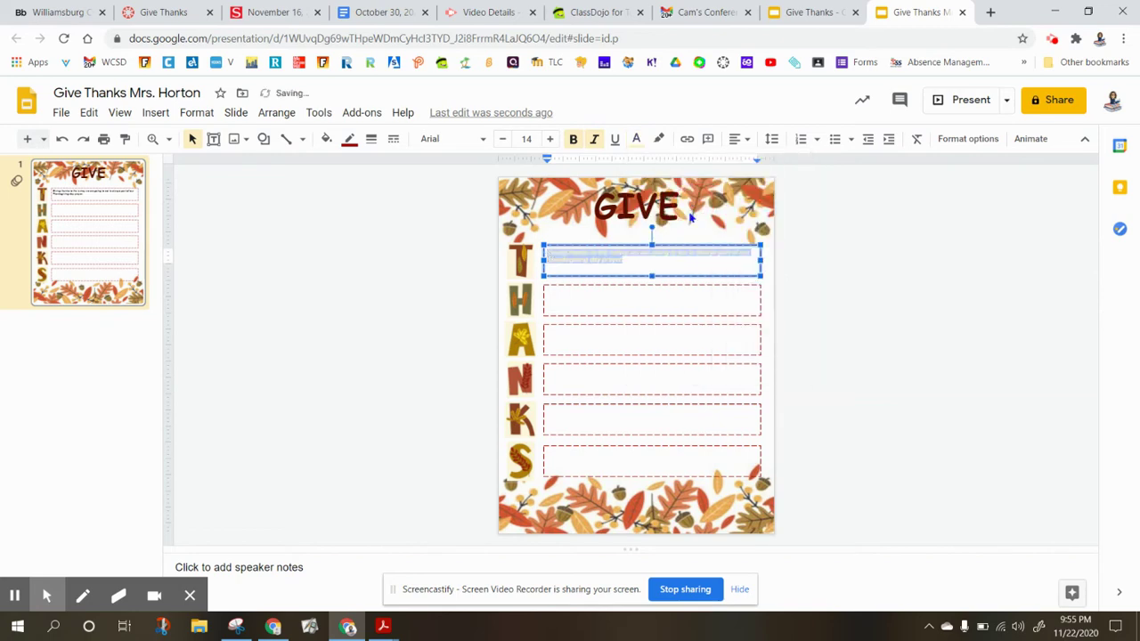
{"action": "left_click", "coordinate": [697, 267]}
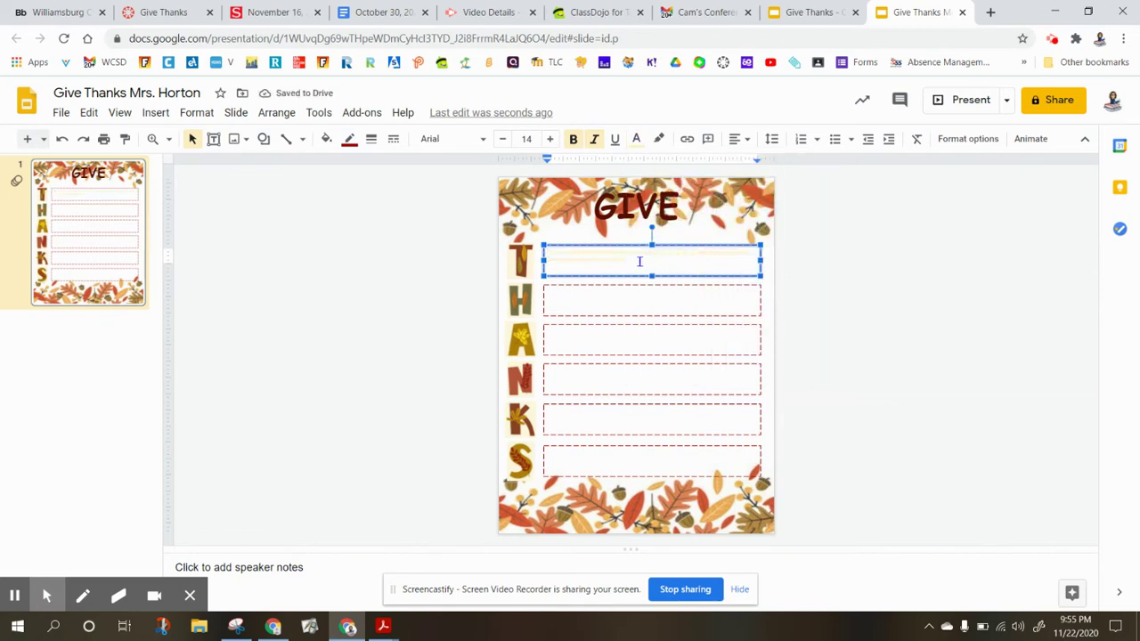
{"action": "left_click_drag", "start_coordinate": [641, 260], "coordinate": [539, 251]}
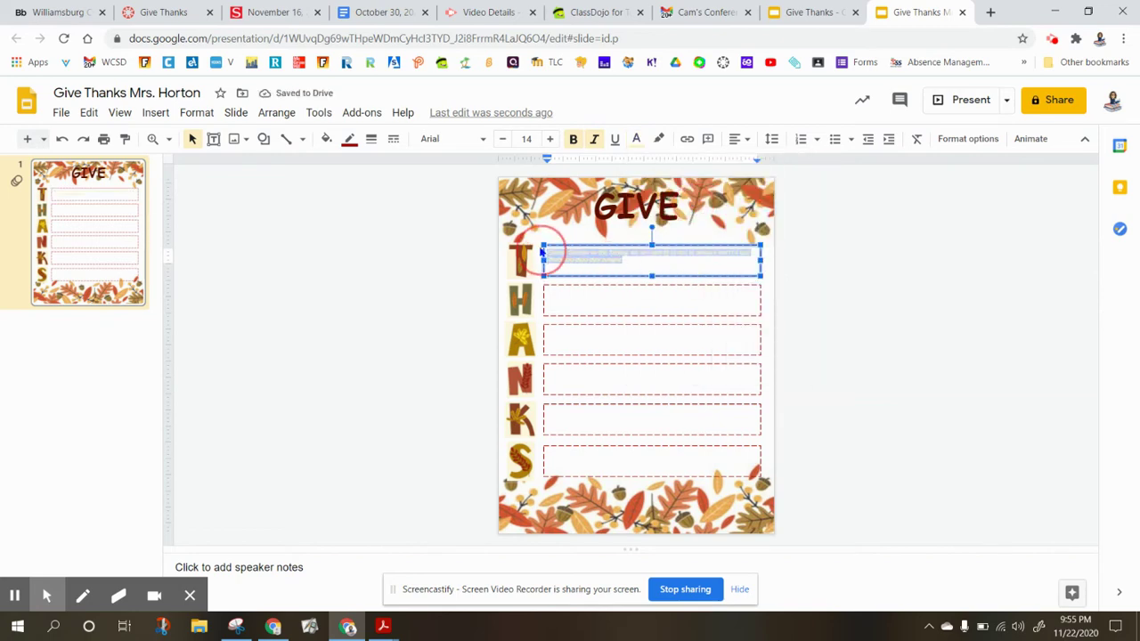
{"action": "left_click", "coordinate": [640, 139]}
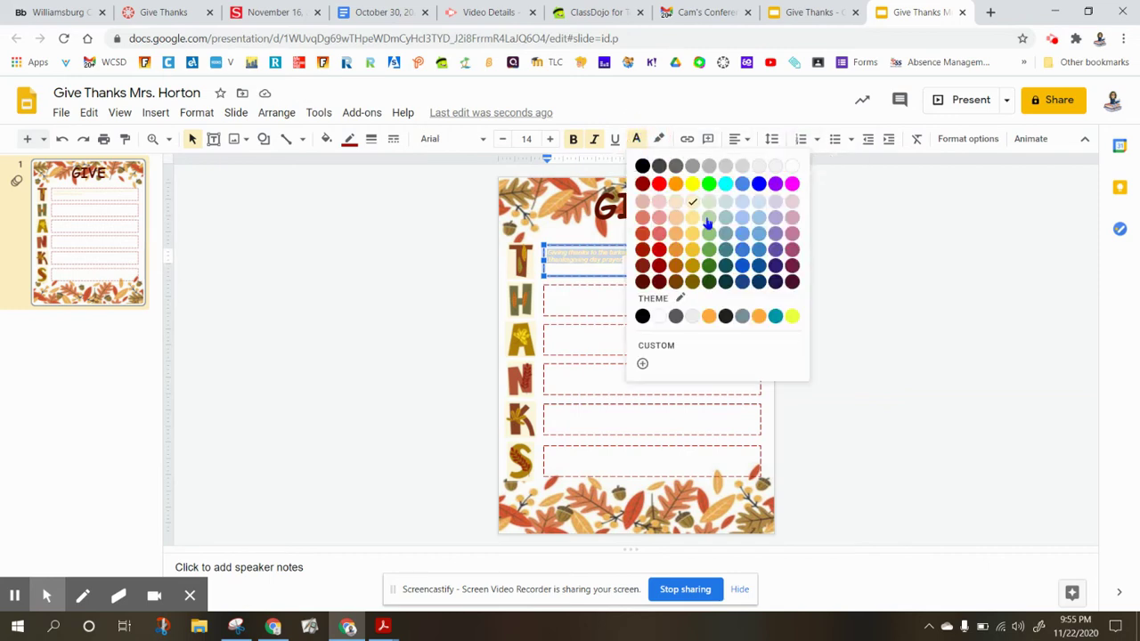
{"action": "left_click", "coordinate": [659, 183]}
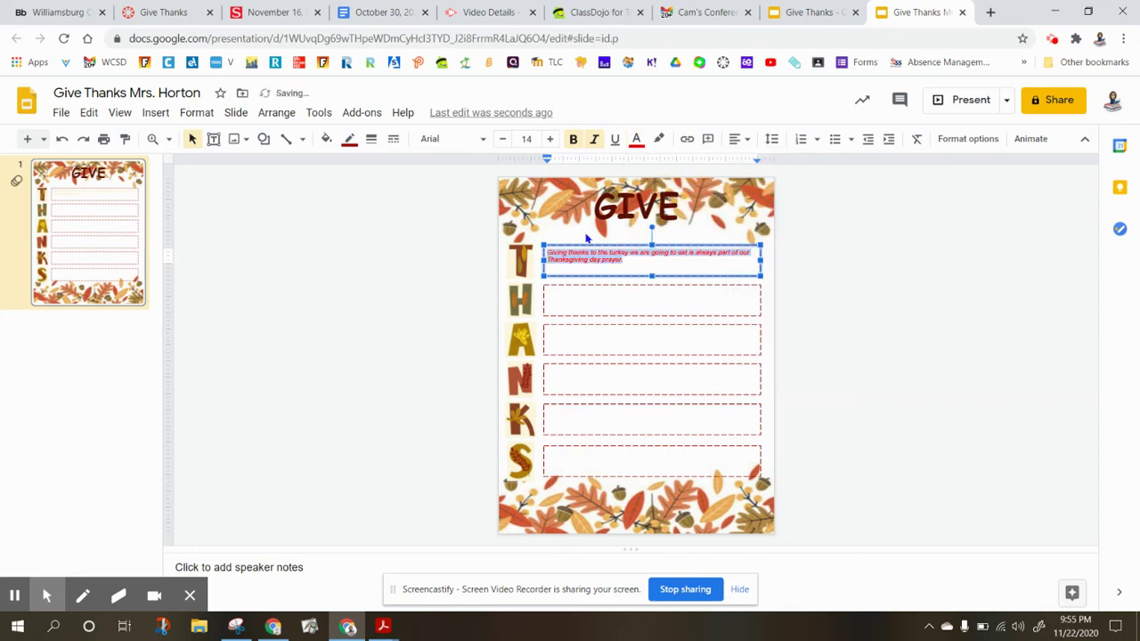
{"action": "left_click", "coordinate": [624, 324]}
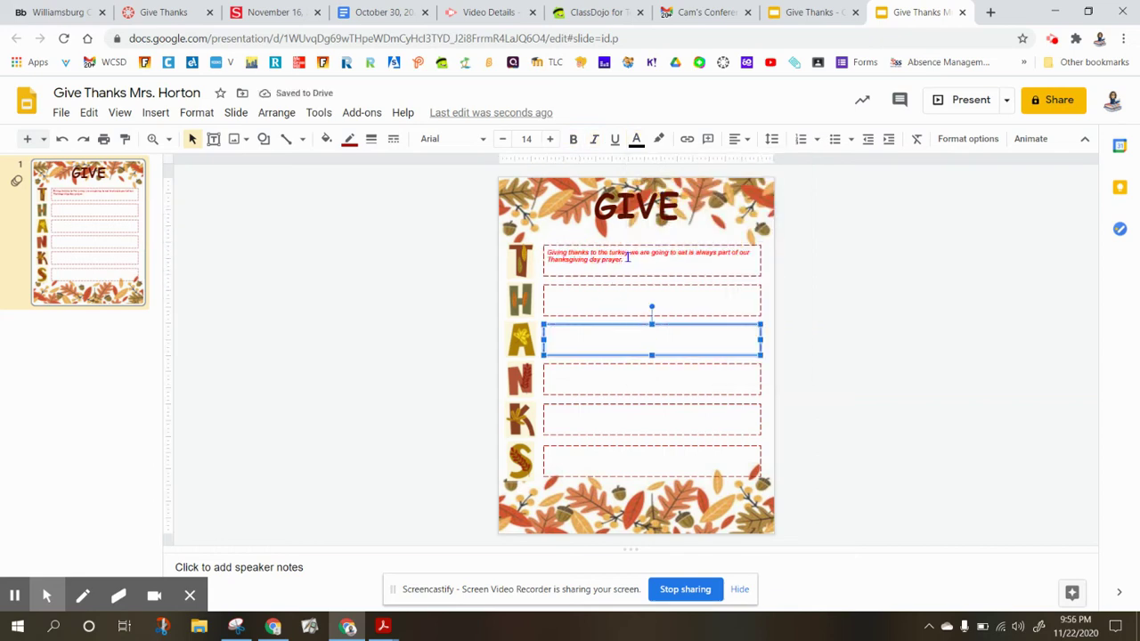
- Increase the red T sentence's font size by five steps
{"action": "triple_click", "coordinate": [628, 258]}
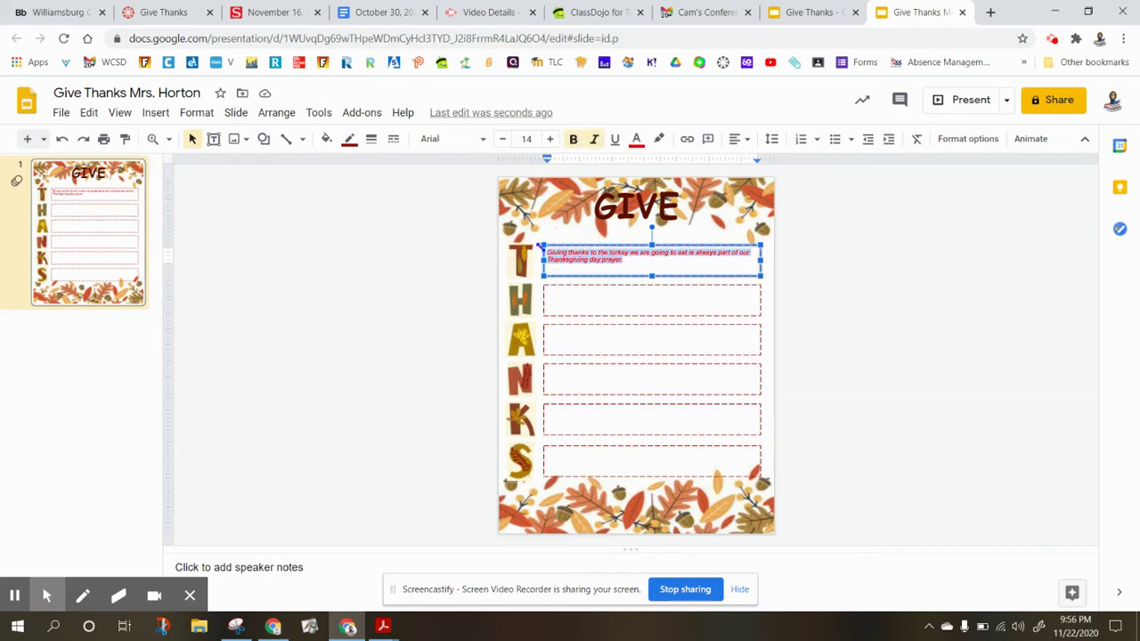
{"action": "left_click", "coordinate": [549, 140]}
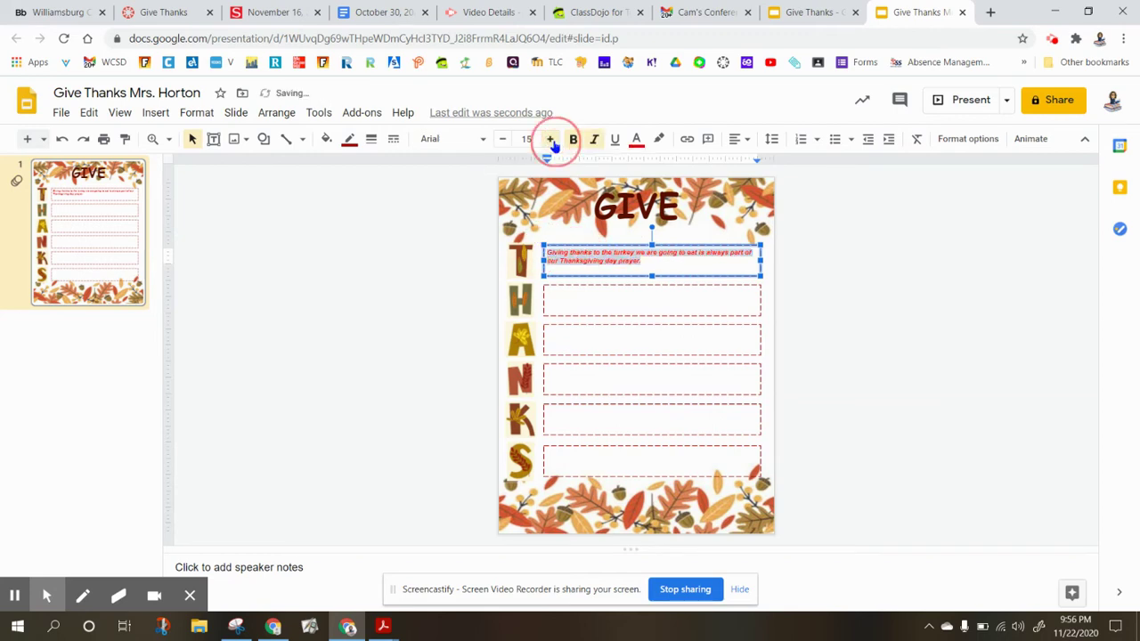
{"action": "left_click", "coordinate": [550, 141]}
{"action": "left_click", "coordinate": [550, 141]}
{"action": "left_click", "coordinate": [550, 141]}
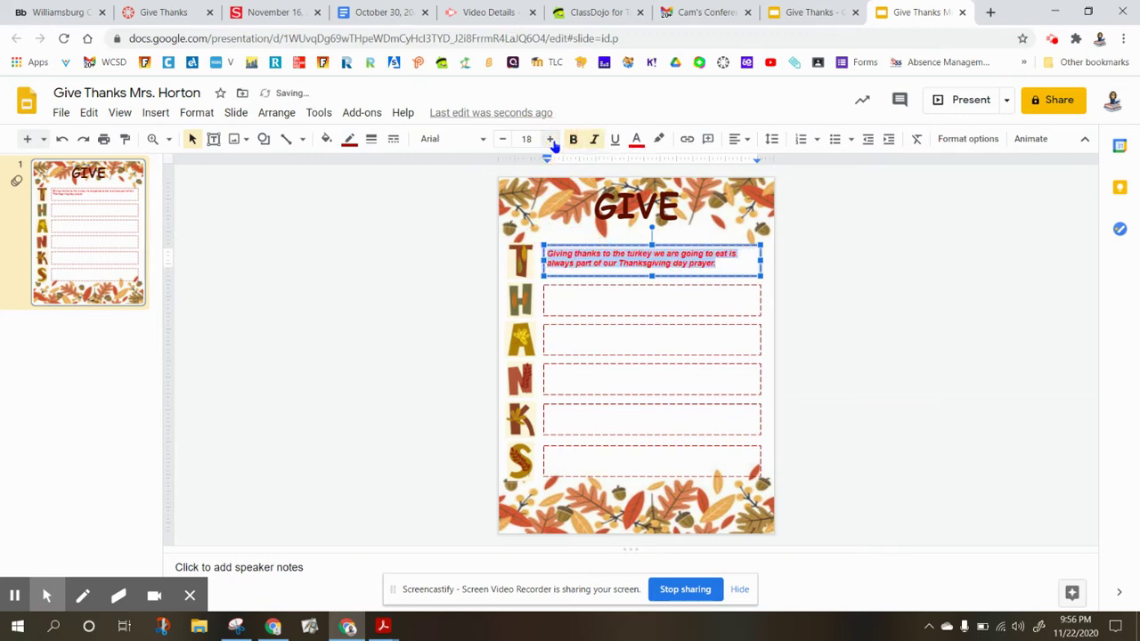
{"action": "left_click", "coordinate": [550, 140]}
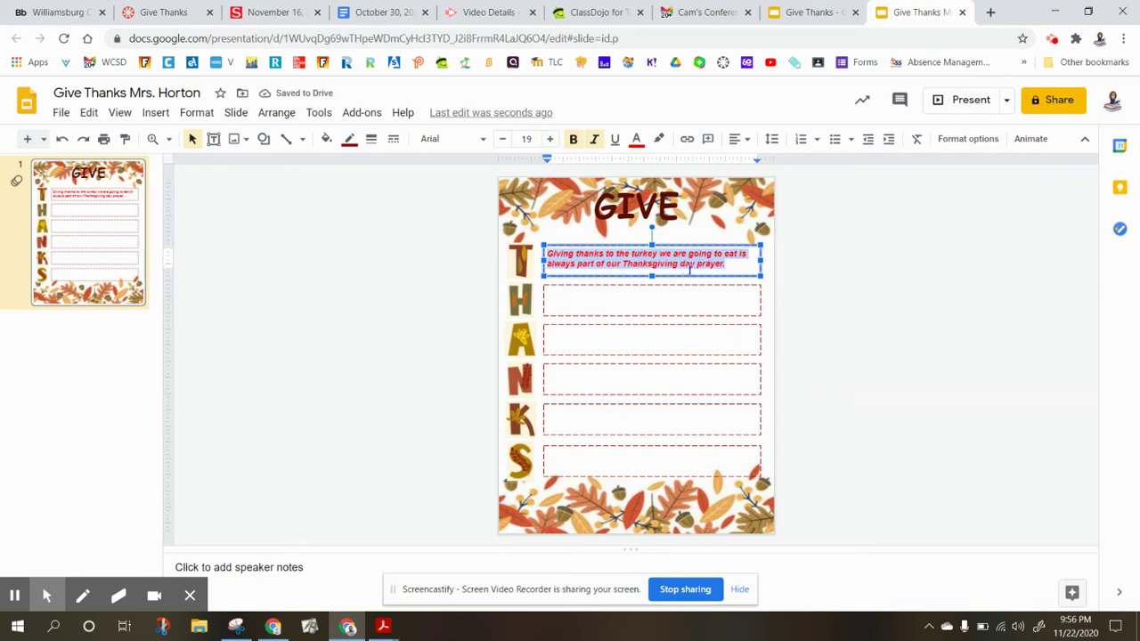
- Capitalize 'day' so the sentence ends 'Thanksgiving Day prayer.'
{"action": "left_click", "coordinate": [688, 265]}
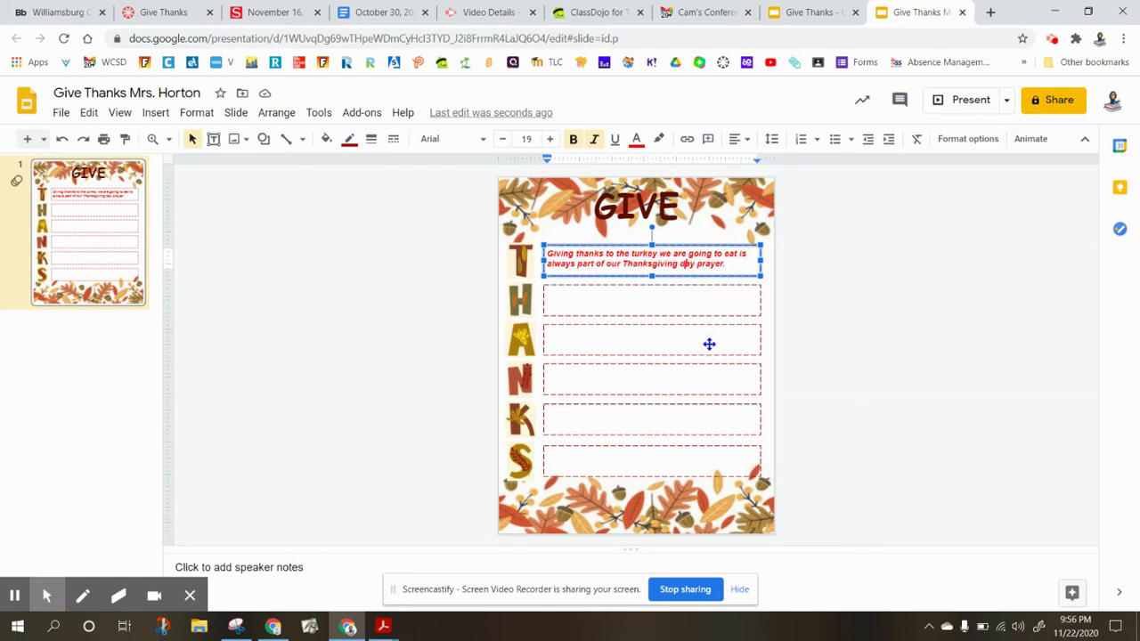
{"action": "key", "text": "BackSpace"}
{"action": "type", "text": "D"}
{"action": "left_click_drag", "start_coordinate": [732, 265], "coordinate": [543, 255]}
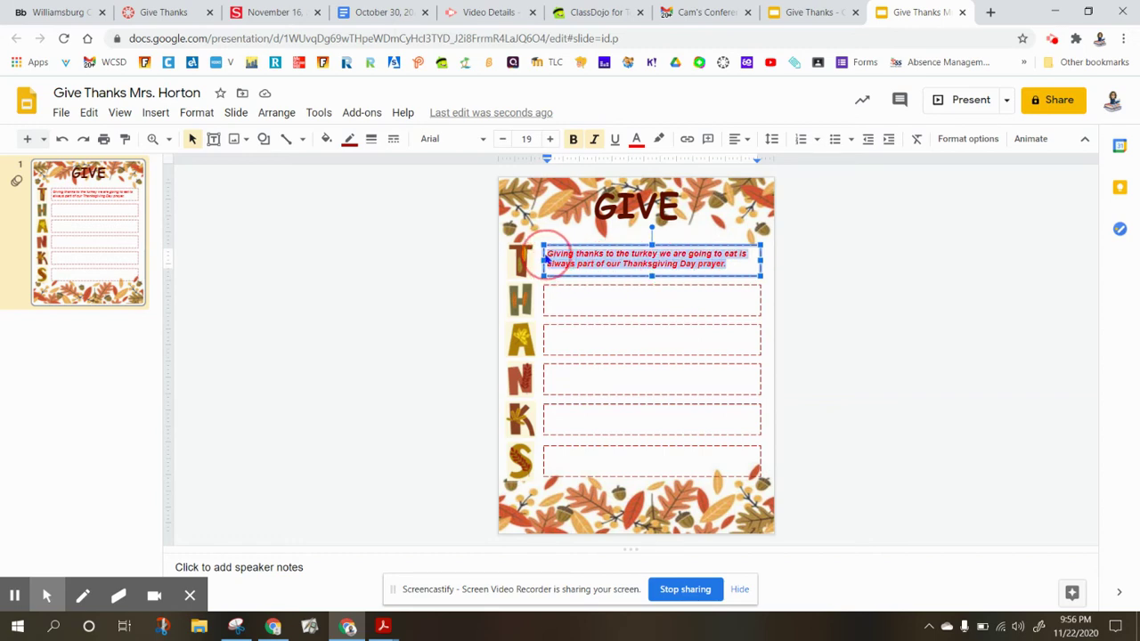
- Change the T sentence's font to Caveat after briefly trying Pacifico
{"action": "left_click", "coordinate": [483, 140]}
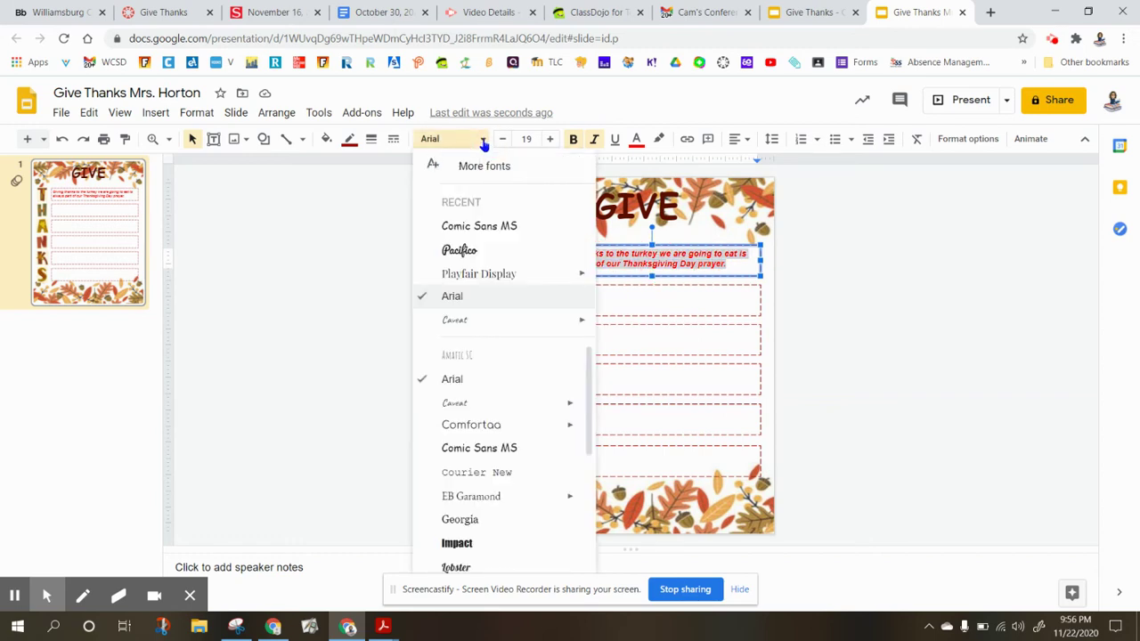
{"action": "left_click", "coordinate": [500, 249]}
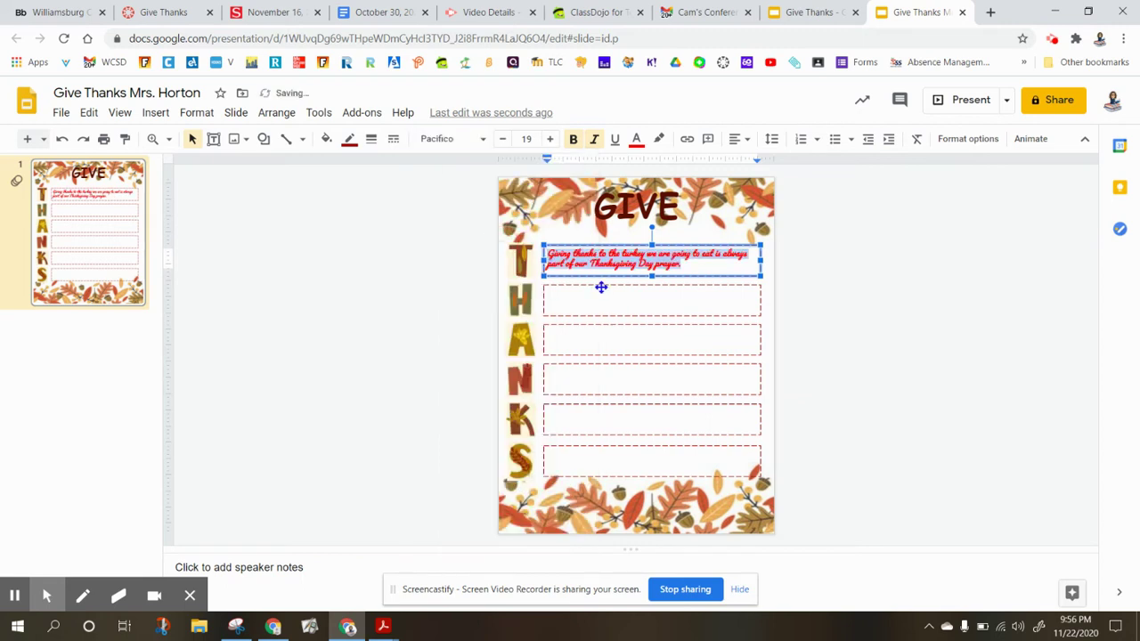
{"action": "left_click", "coordinate": [479, 141]}
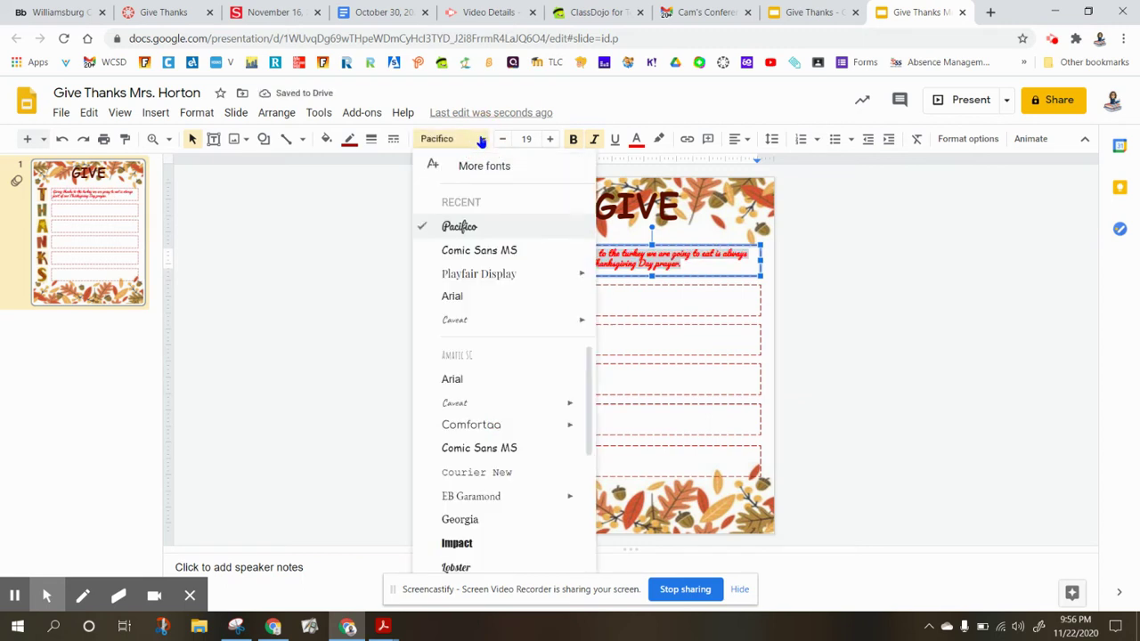
{"action": "left_click", "coordinate": [478, 322]}
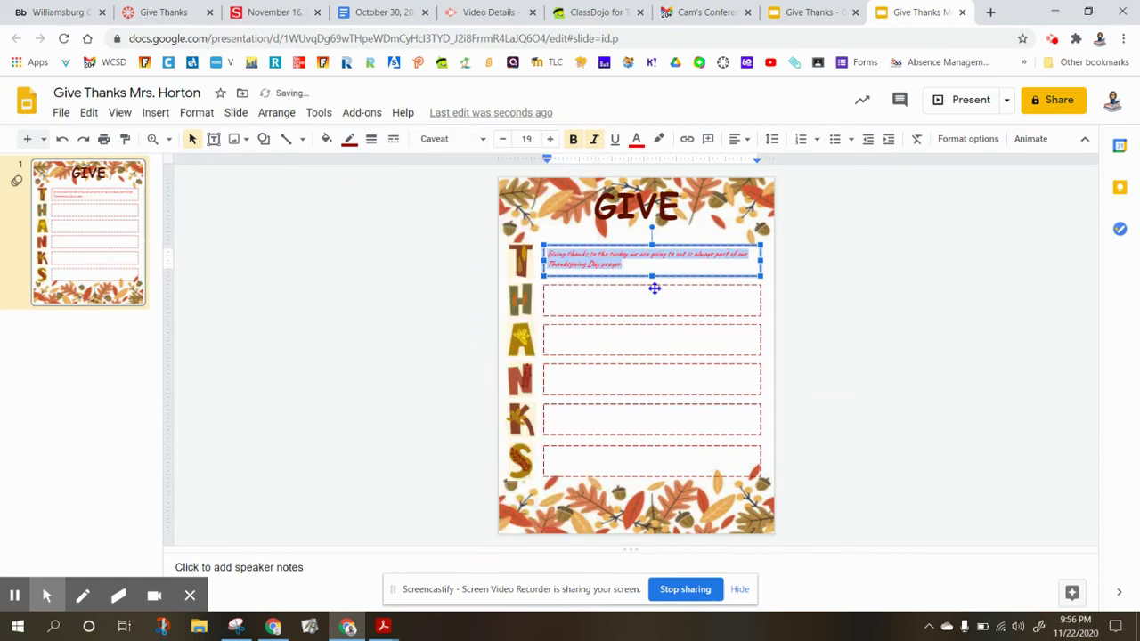
- Enlarge the Caveat sentence to font size 25
{"action": "left_click", "coordinate": [550, 139]}
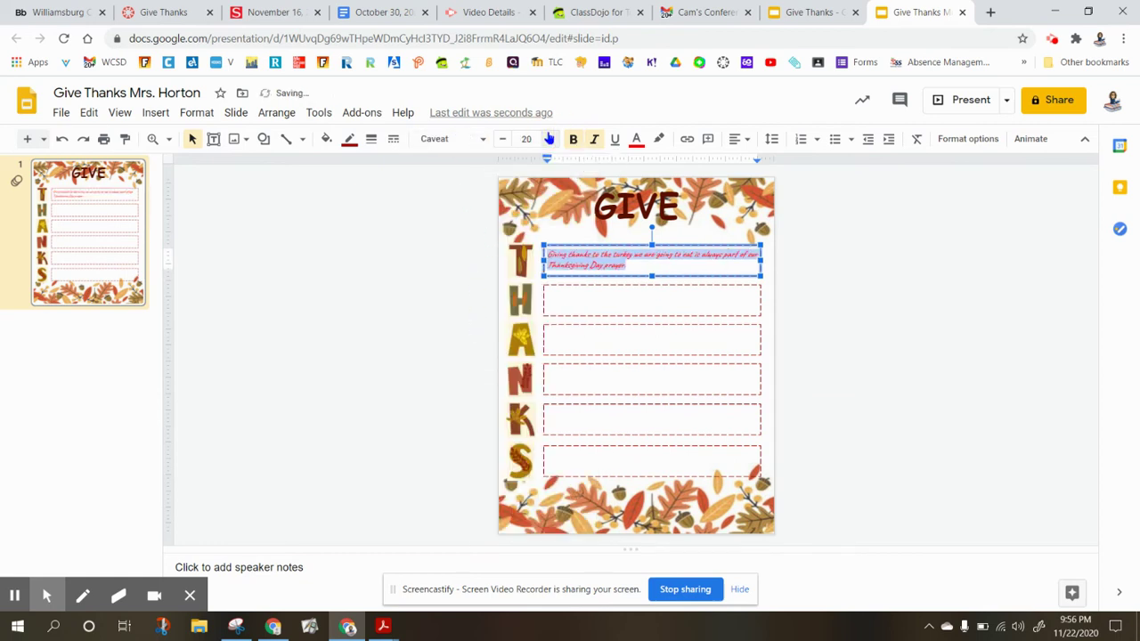
{"action": "left_click", "coordinate": [549, 139]}
{"action": "left_click", "coordinate": [549, 139]}
{"action": "left_click", "coordinate": [550, 139]}
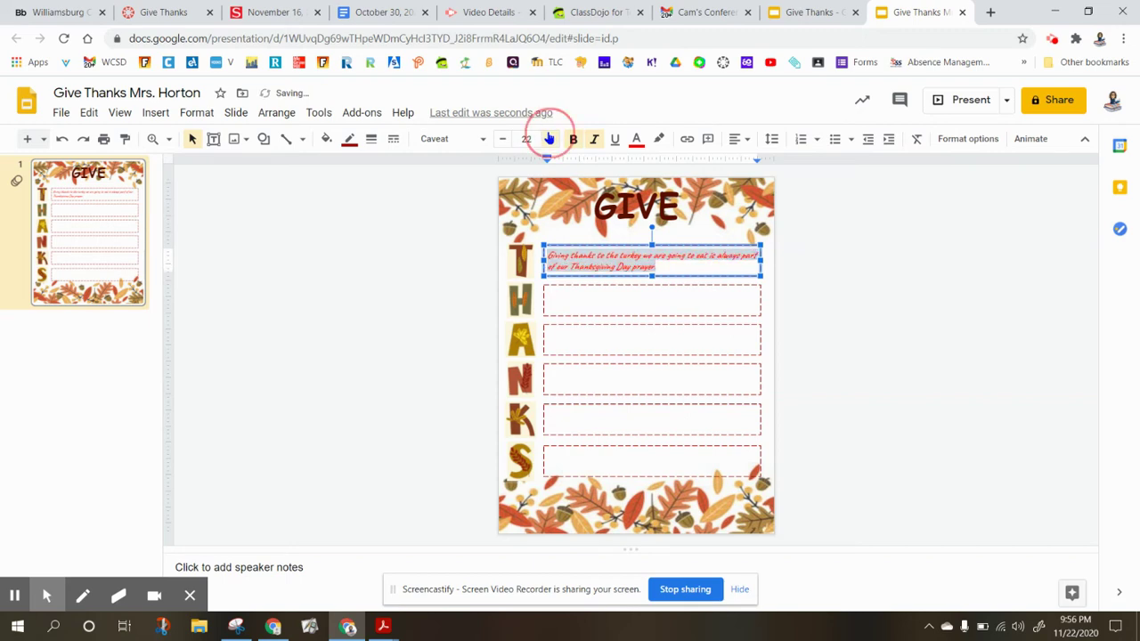
{"action": "left_click", "coordinate": [549, 139]}
{"action": "left_click", "coordinate": [550, 139]}
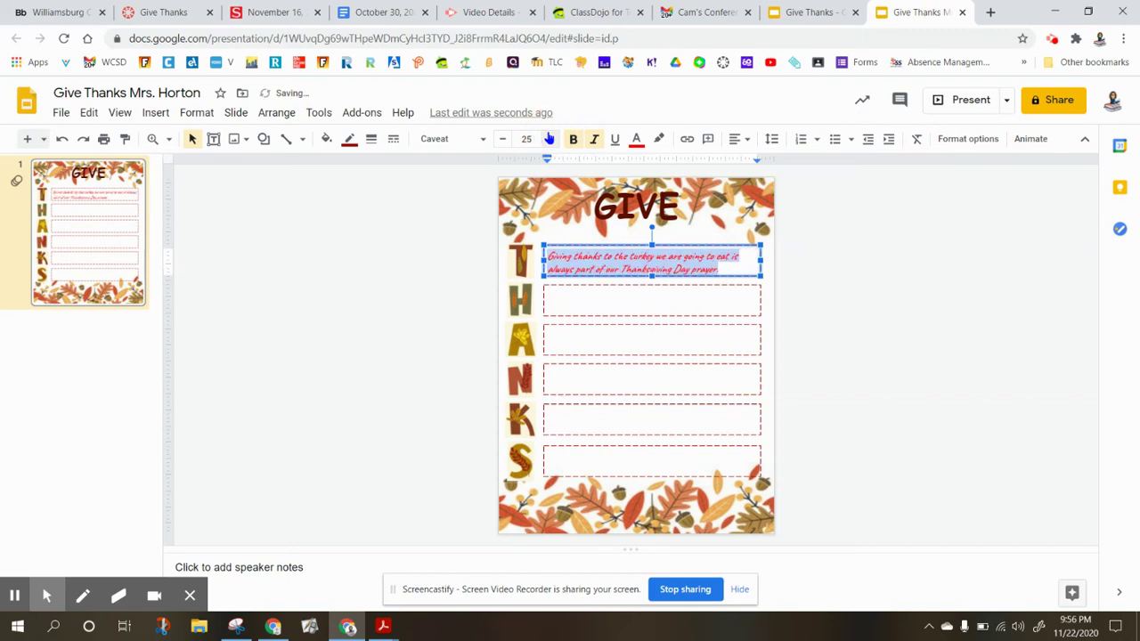
{"action": "left_click", "coordinate": [638, 300]}
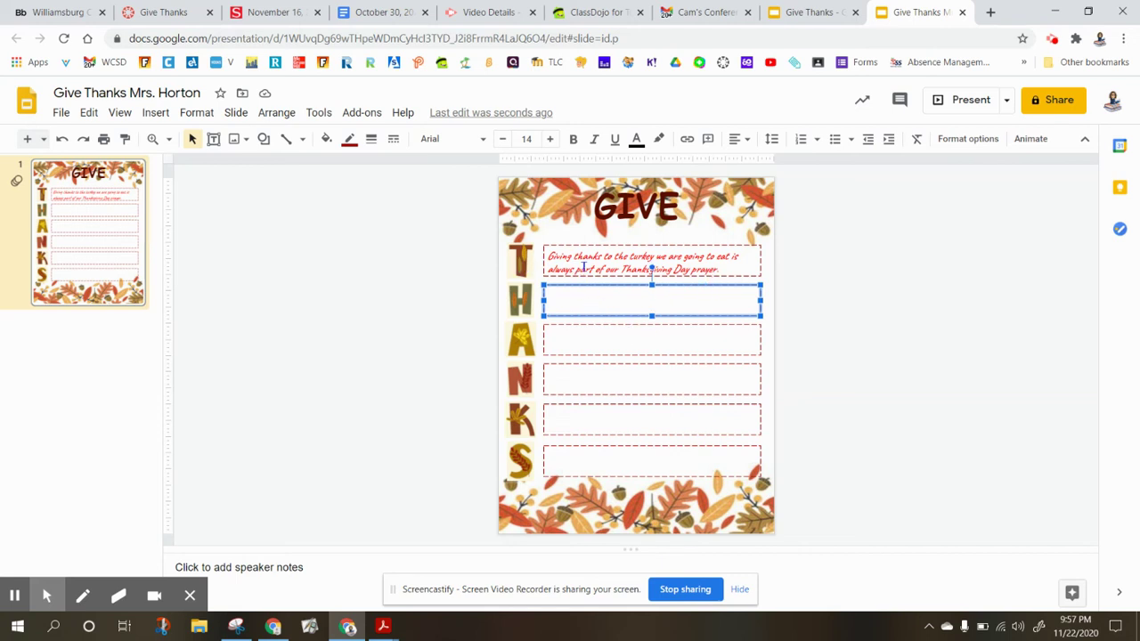
- Underline the words 'thanks' and 'Thanksgiving' in the T sentence
{"action": "left_click_drag", "start_coordinate": [602, 257], "coordinate": [571, 256]}
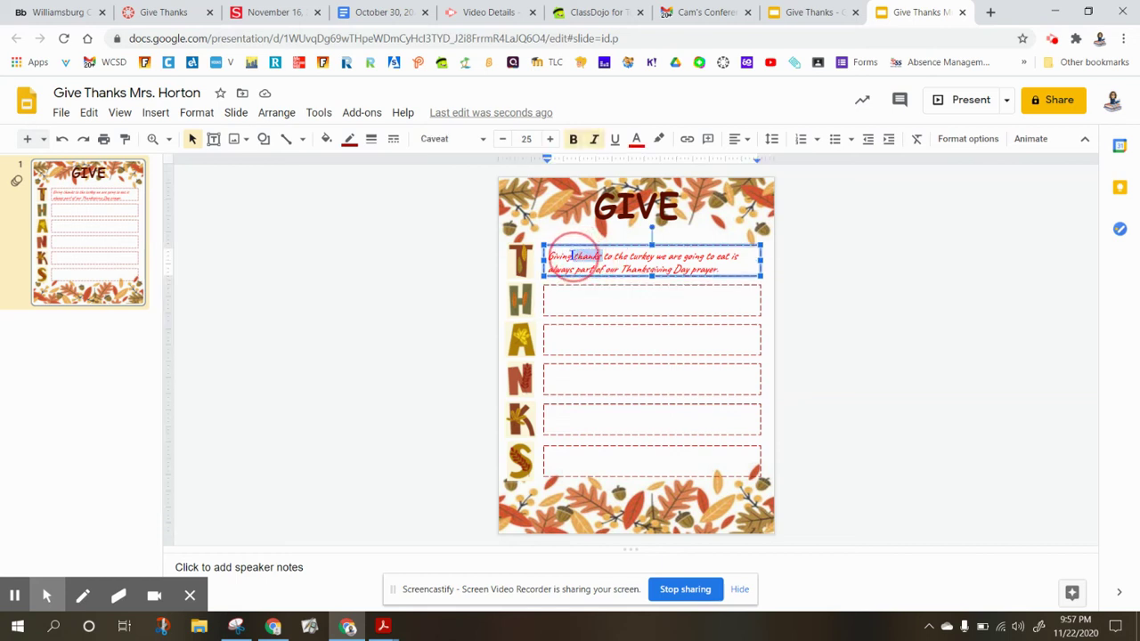
{"action": "left_click", "coordinate": [615, 139]}
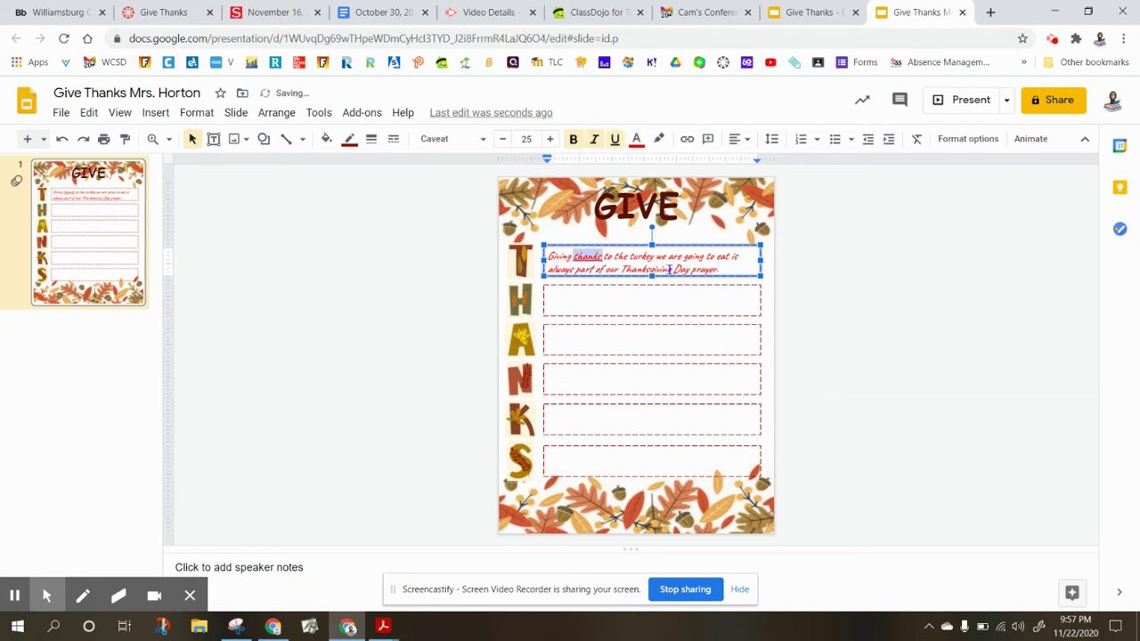
{"action": "left_click_drag", "start_coordinate": [675, 269], "coordinate": [620, 271]}
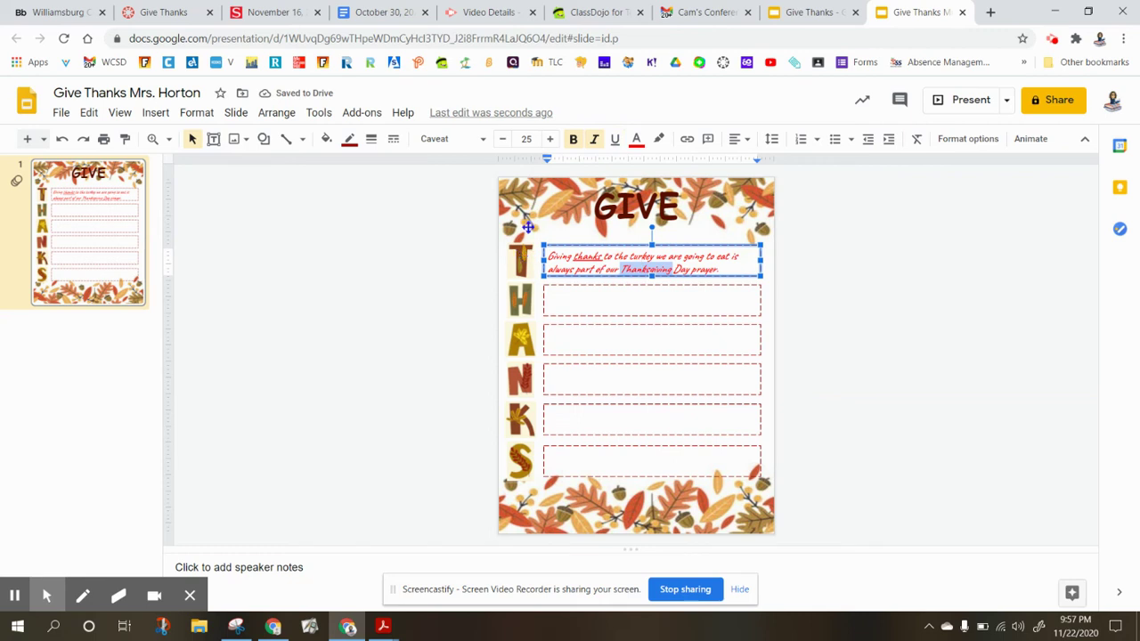
{"action": "left_click", "coordinate": [614, 139]}
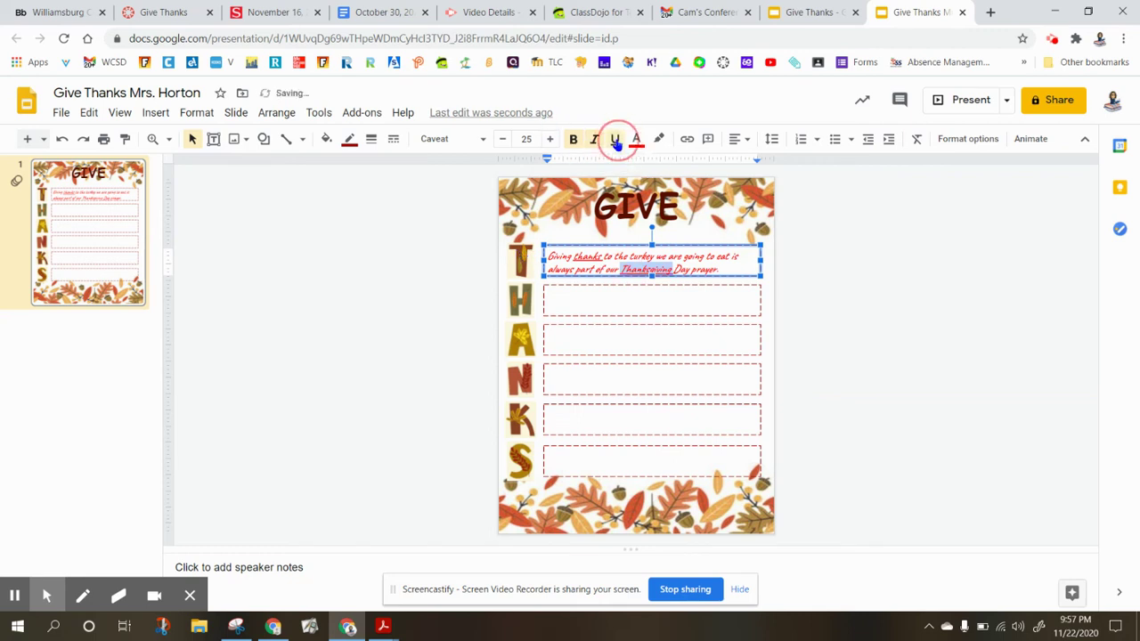
{"action": "left_click", "coordinate": [583, 294]}
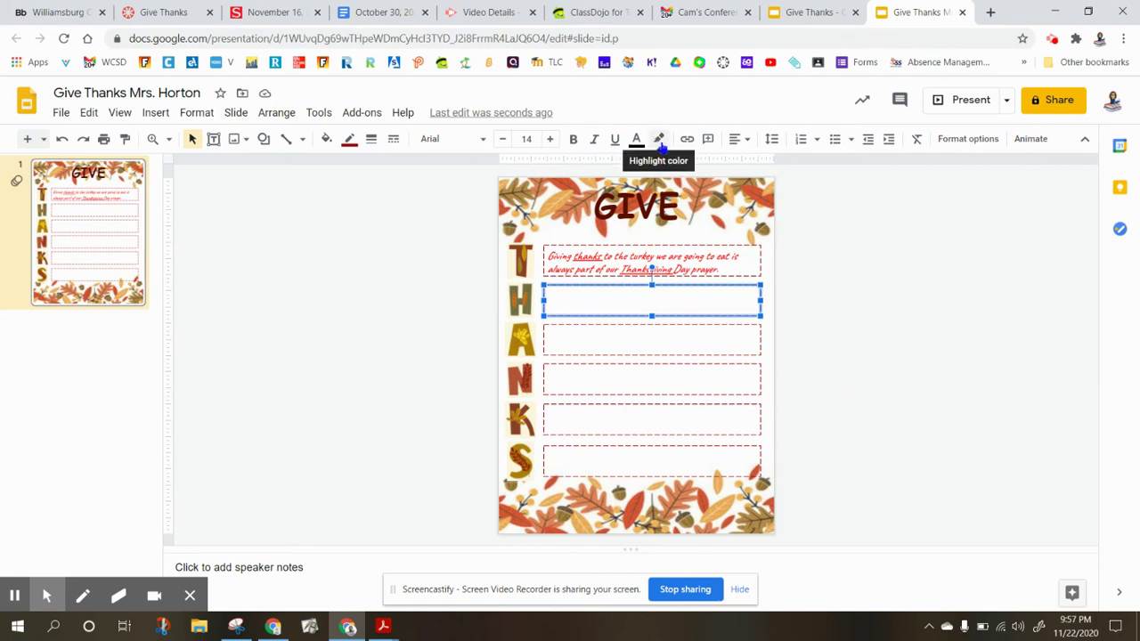
{"action": "left_click", "coordinate": [880, 405]}
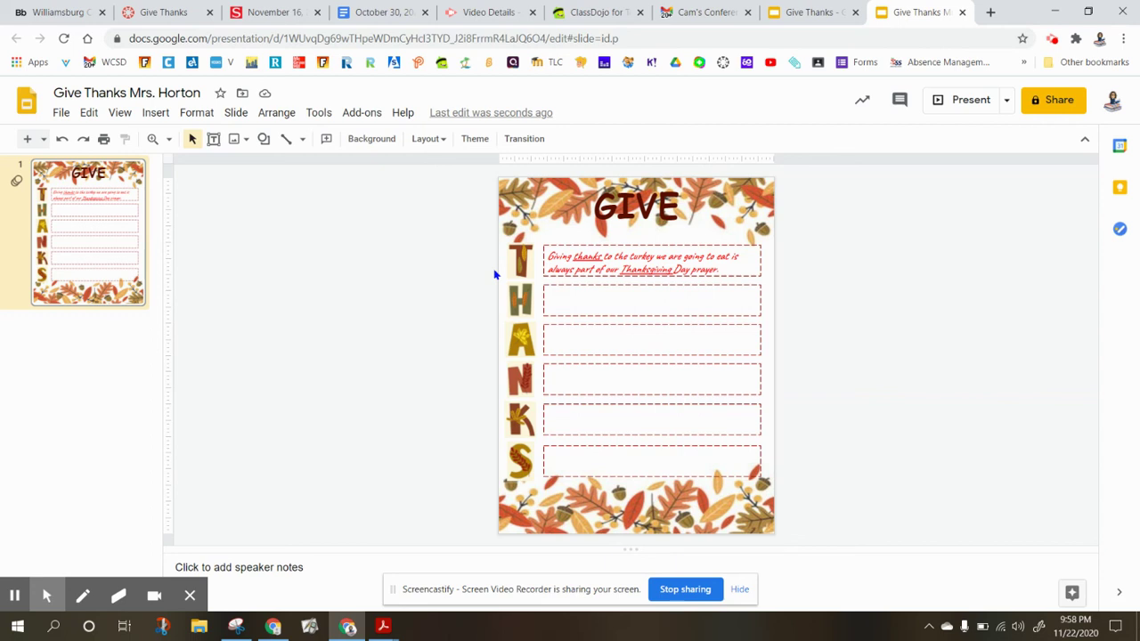
- Underline the word 'turkey' in the T-row sentence as well
{"action": "left_click", "coordinate": [631, 257]}
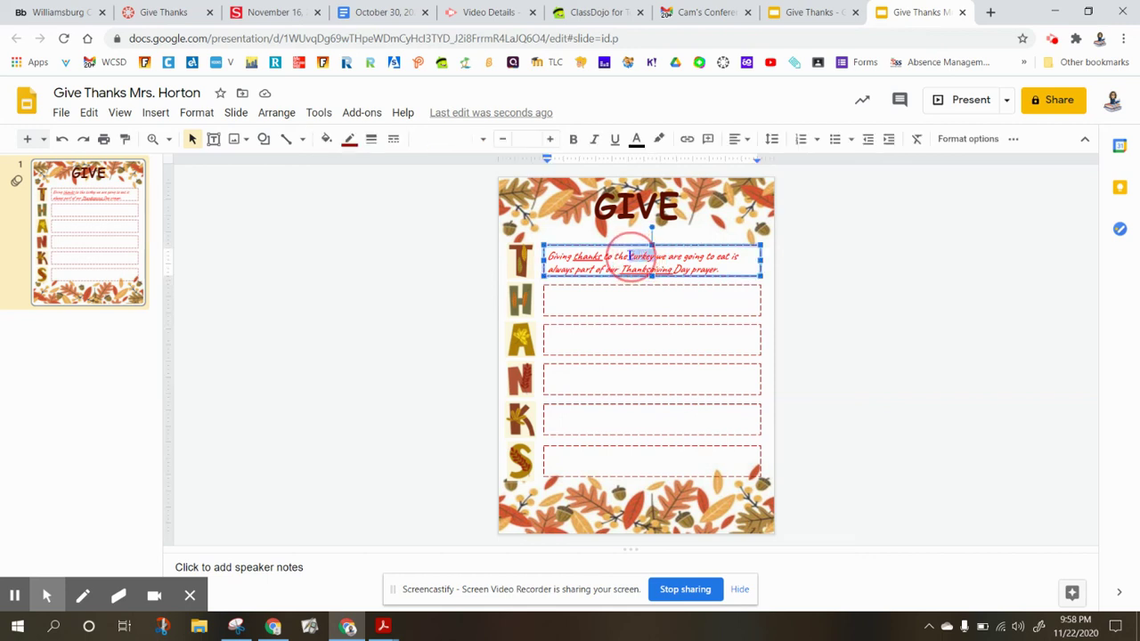
{"action": "double_click", "coordinate": [629, 256]}
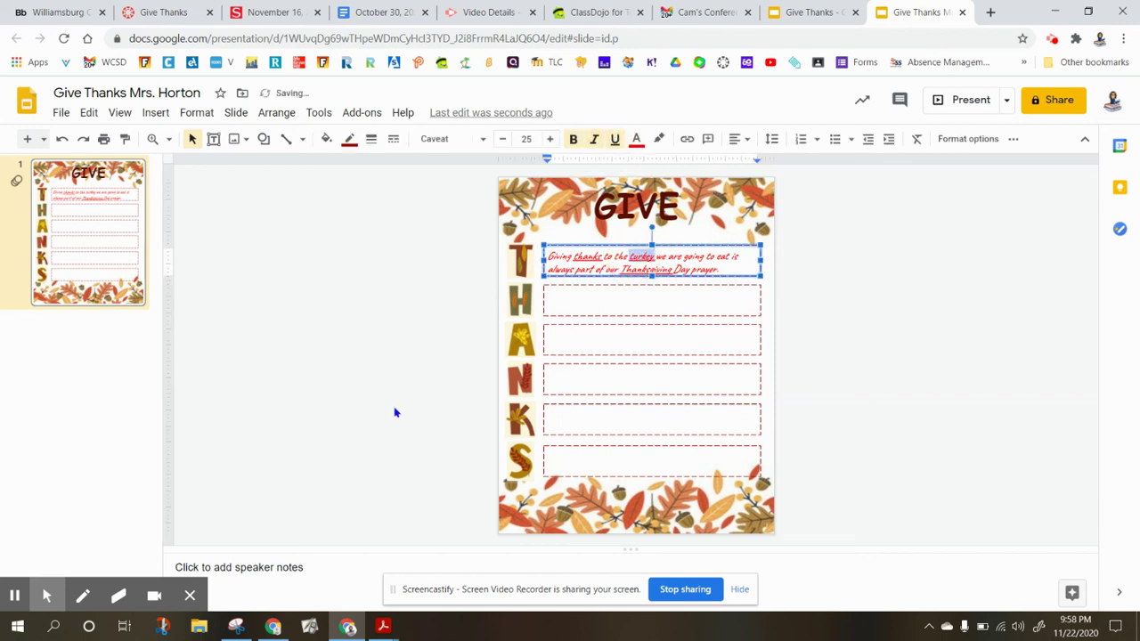
{"action": "left_click", "coordinate": [592, 388]}
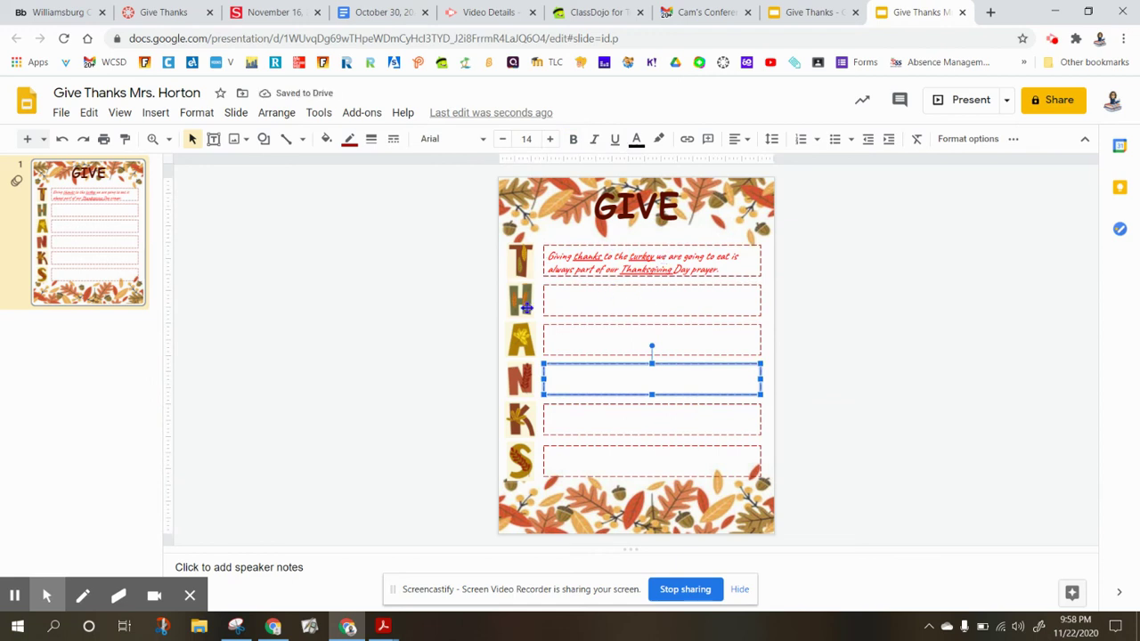
{"action": "left_click", "coordinate": [638, 296]}
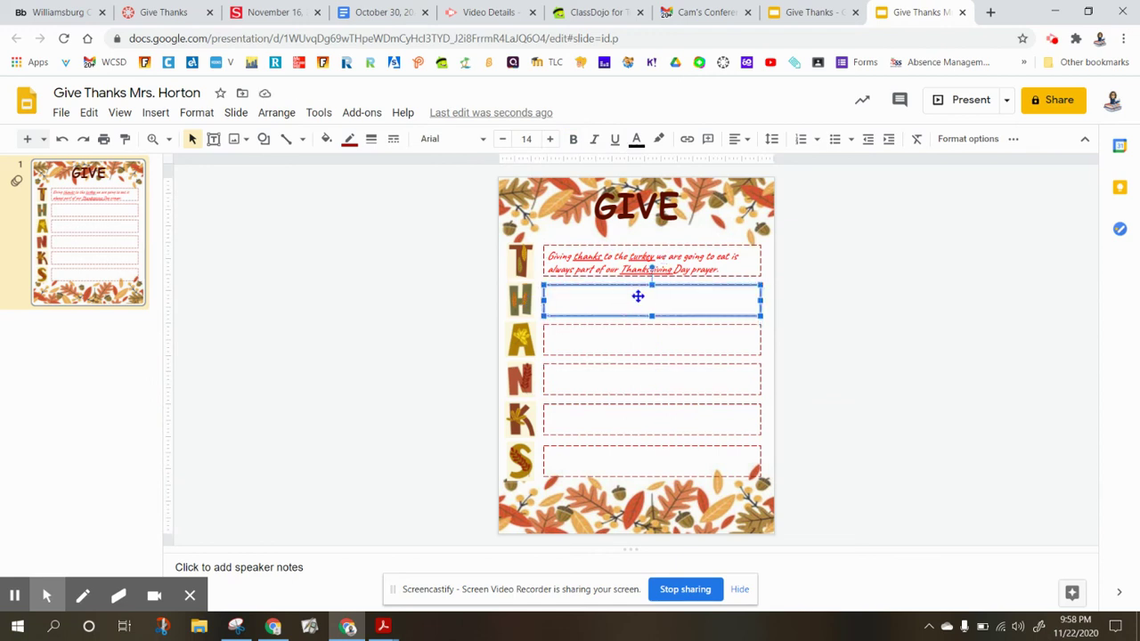